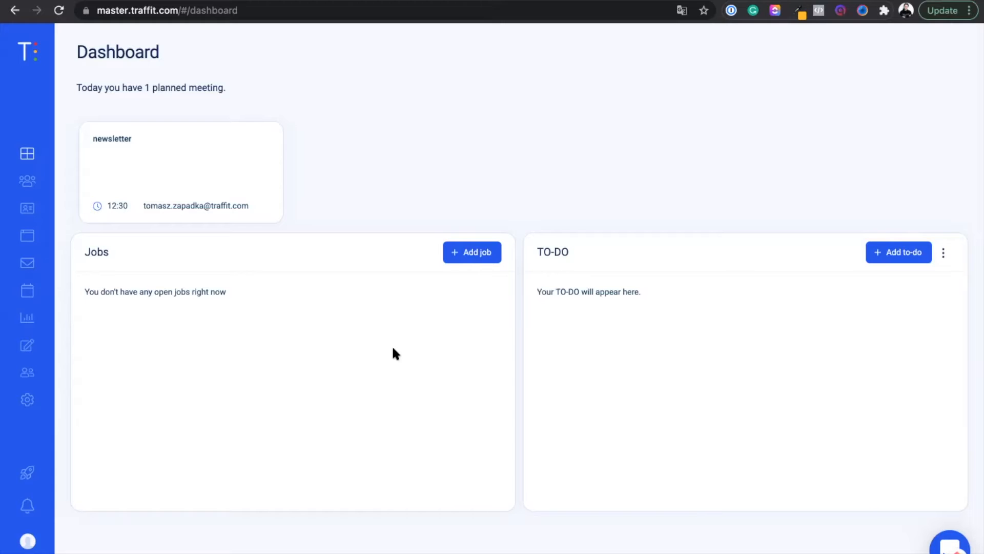
Open the Scheduler section of My profile and start adding a new scheduler
{"action": "left_click", "coordinate": [24, 542]}
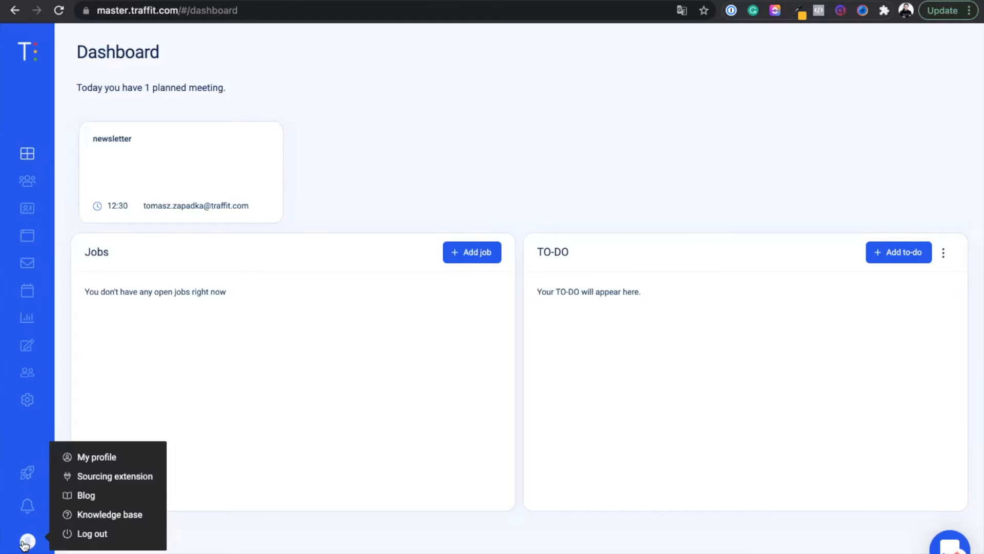
{"action": "left_click", "coordinate": [25, 546]}
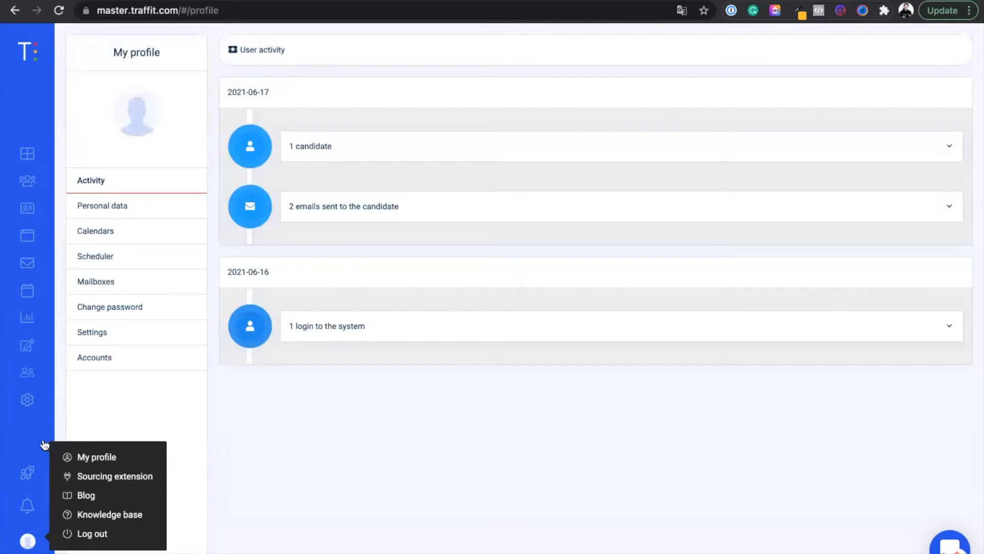
{"action": "left_click", "coordinate": [97, 257]}
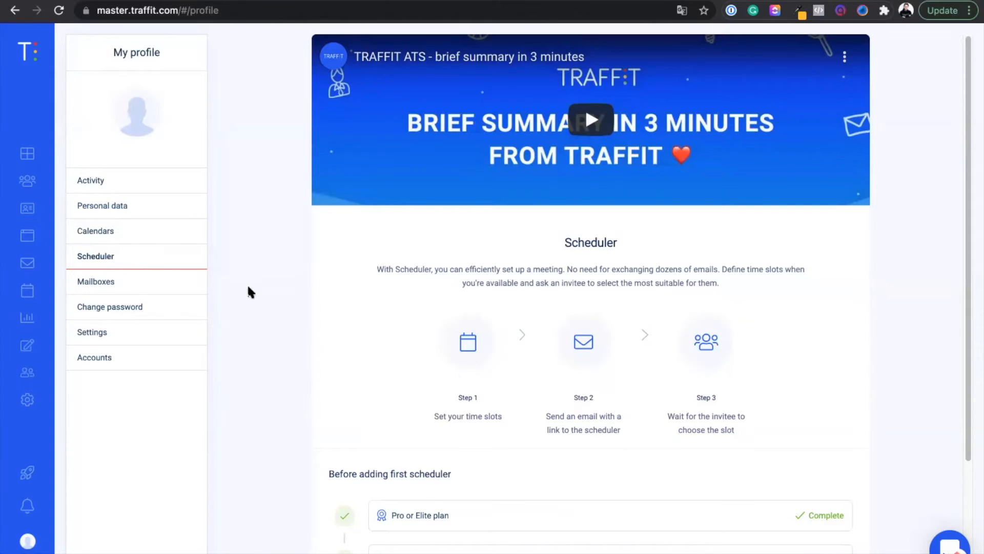
{"action": "scroll", "coordinate": [265, 327], "scroll_direction": "down", "scroll_amount": 3}
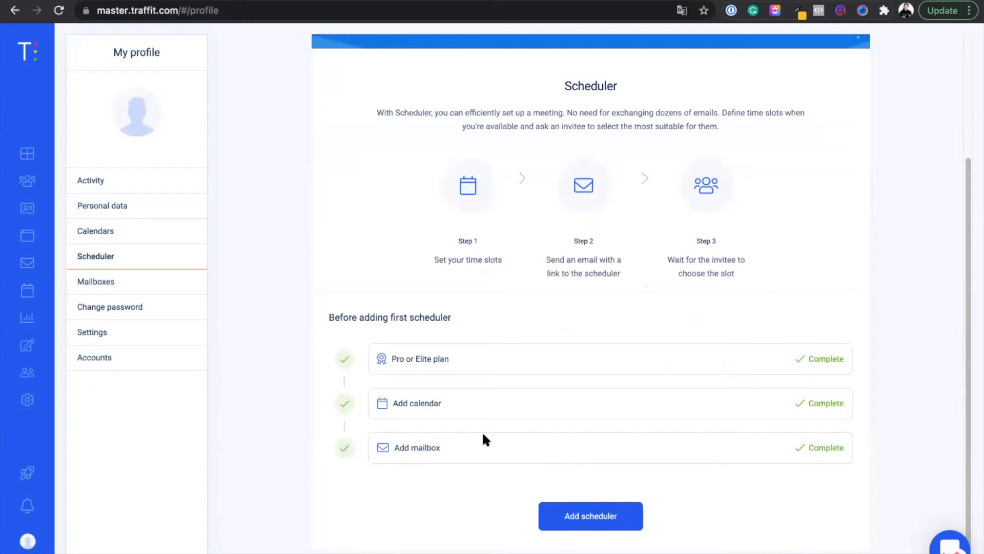
{"action": "left_click", "coordinate": [579, 526]}
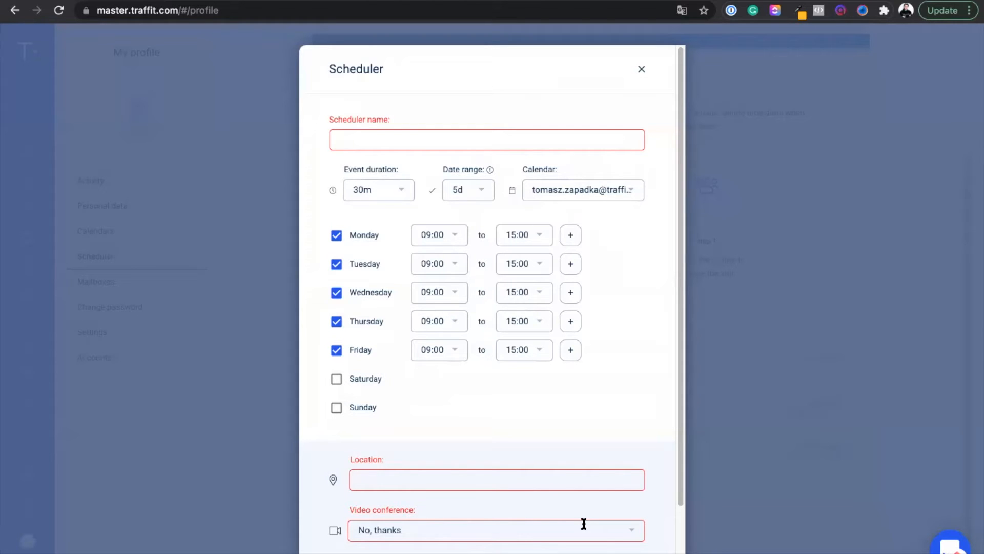
Name the new scheduler with the owner's first name in possessive form followed by "scheduler"
{"action": "left_click", "coordinate": [339, 139]}
{"action": "type", "text": "Tomek's scheduler"}
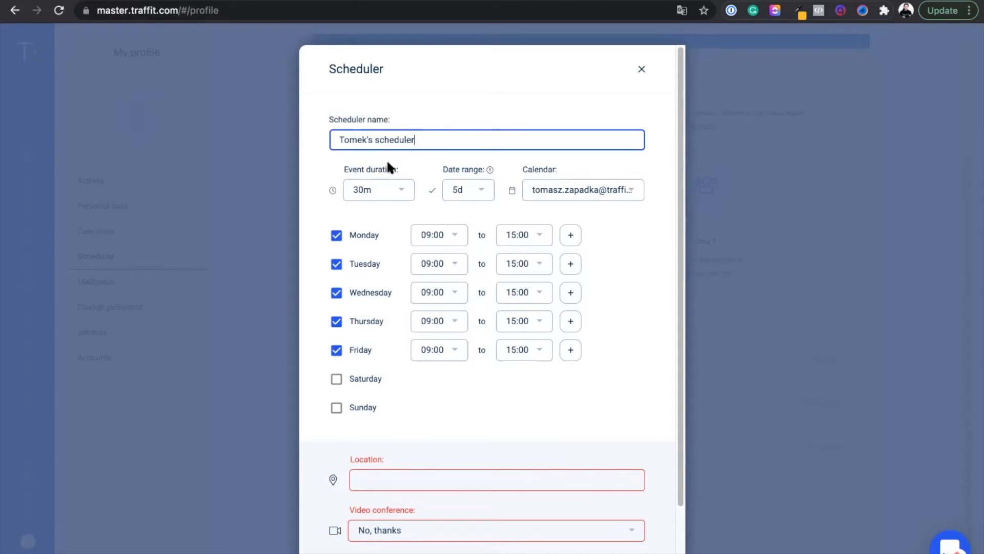
Keep the event duration at 30m after checking its options, and set the date range to 10d
{"action": "left_click", "coordinate": [402, 191]}
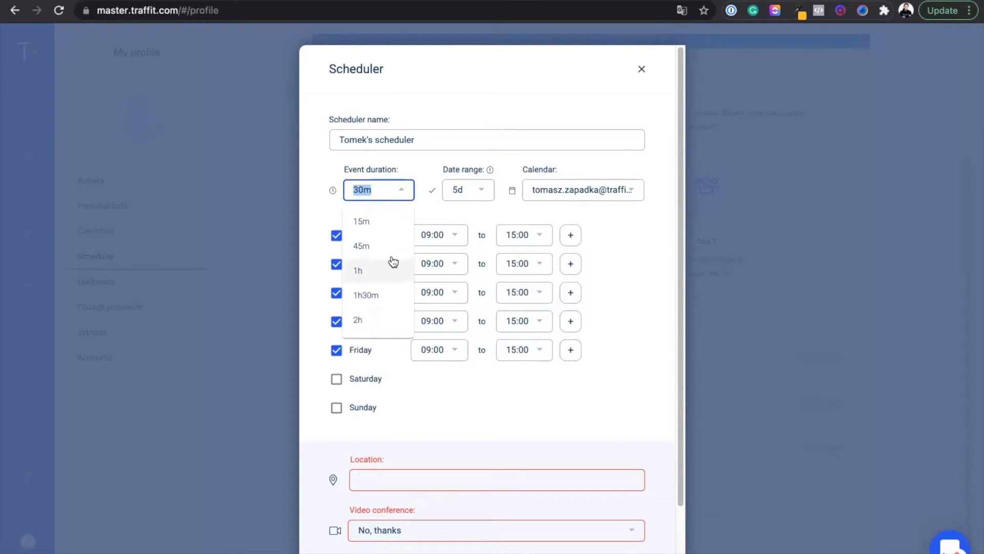
{"action": "left_click", "coordinate": [380, 194]}
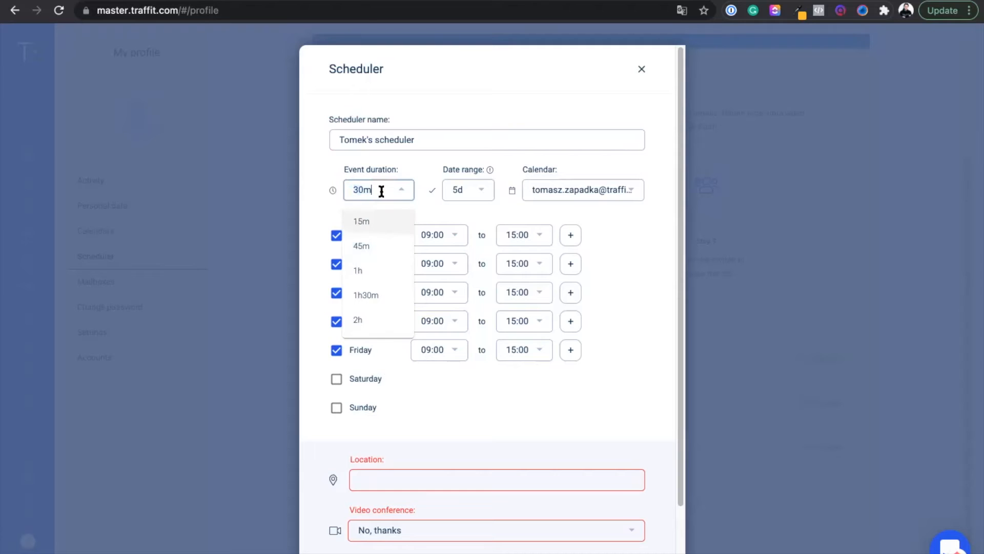
{"action": "left_click", "coordinate": [407, 193]}
{"action": "left_click", "coordinate": [419, 169]}
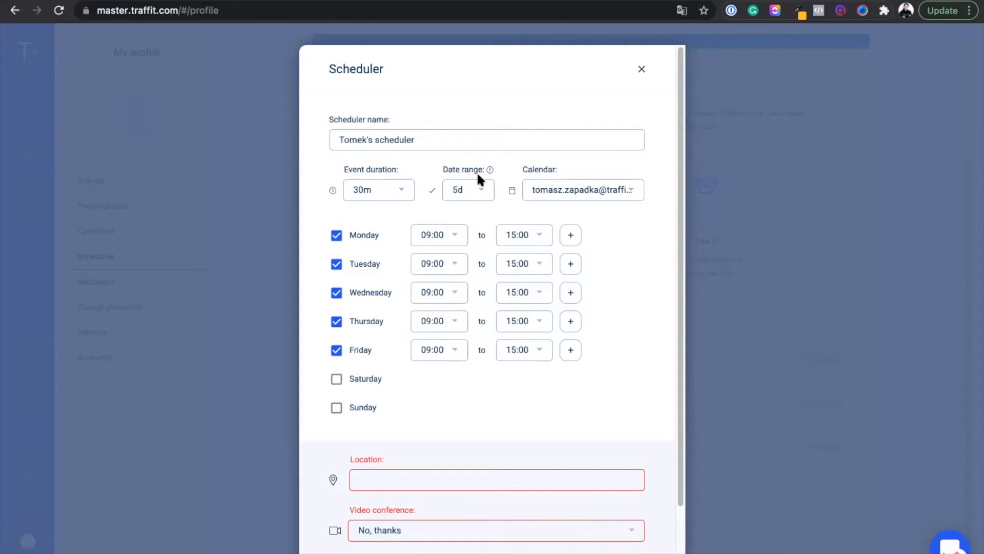
{"action": "left_click", "coordinate": [485, 189]}
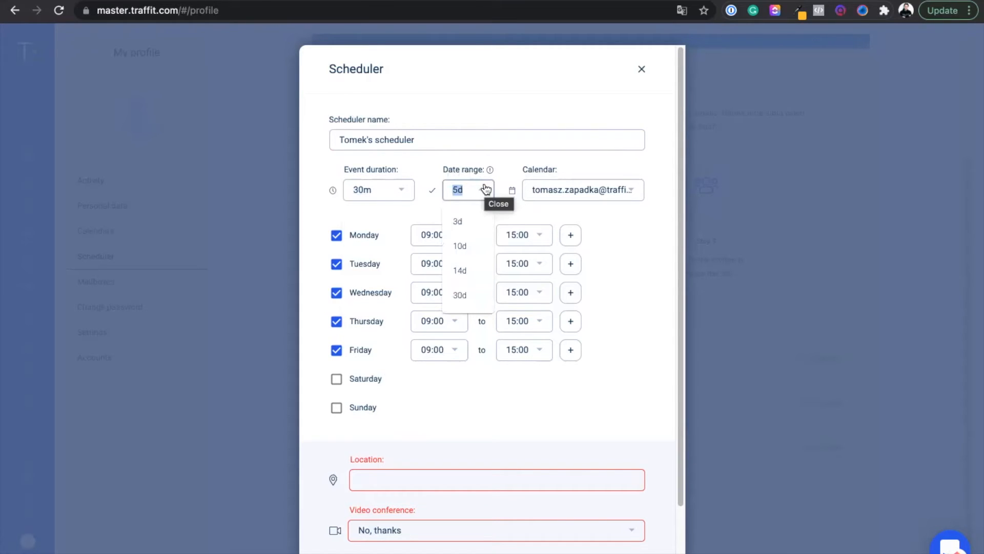
{"action": "left_click", "coordinate": [460, 246]}
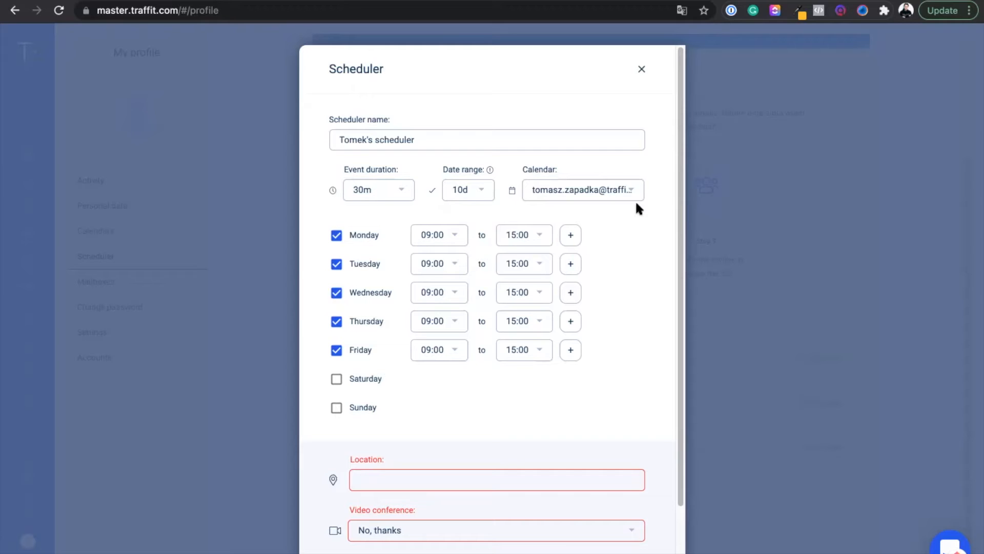
Check which calendars are available for the scheduler
{"action": "left_click", "coordinate": [613, 188]}
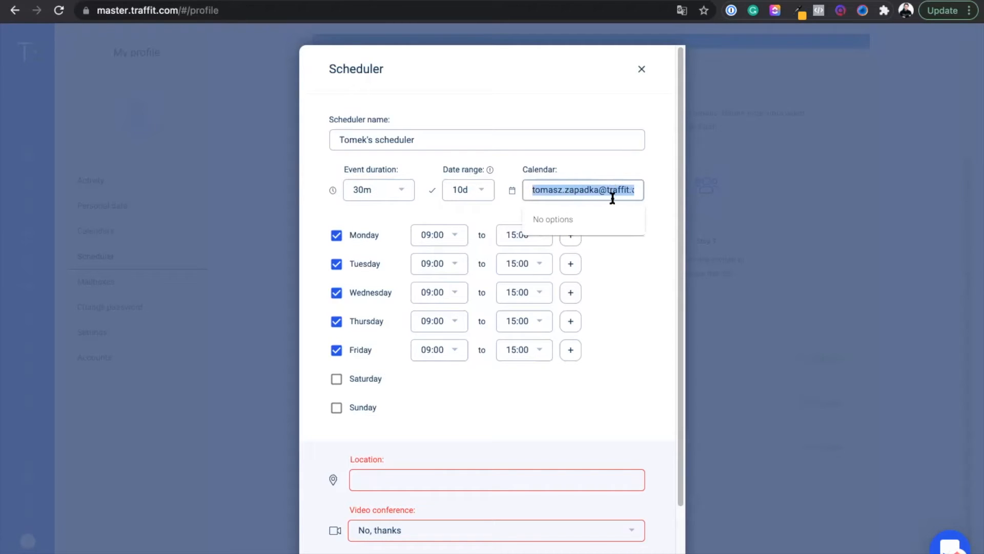
{"action": "left_click", "coordinate": [594, 167]}
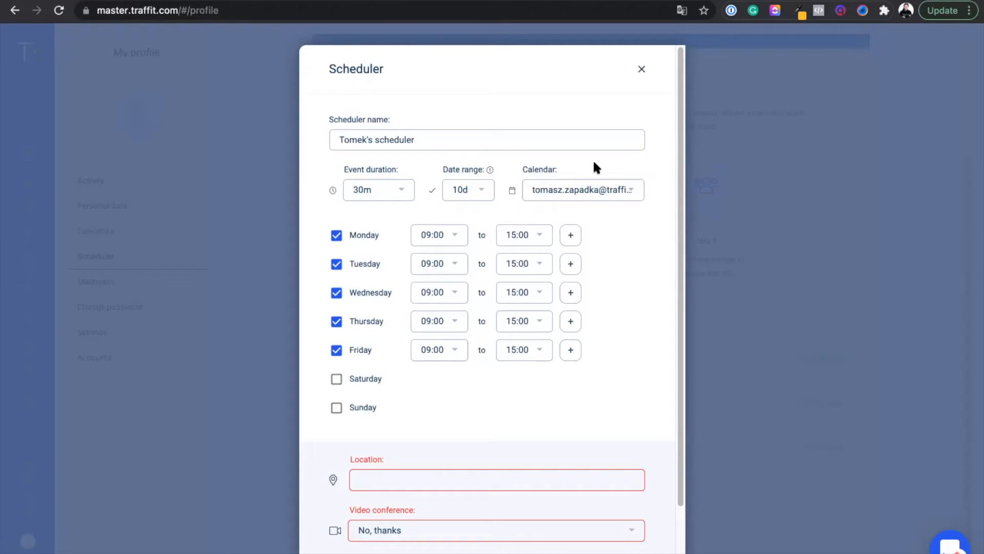
{"action": "left_click", "coordinate": [608, 186]}
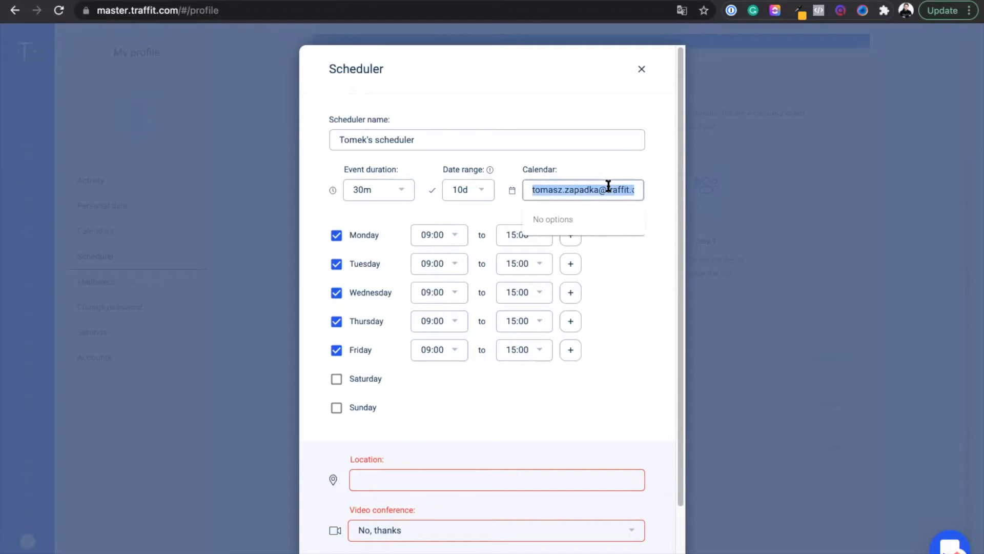
{"action": "left_click", "coordinate": [596, 163]}
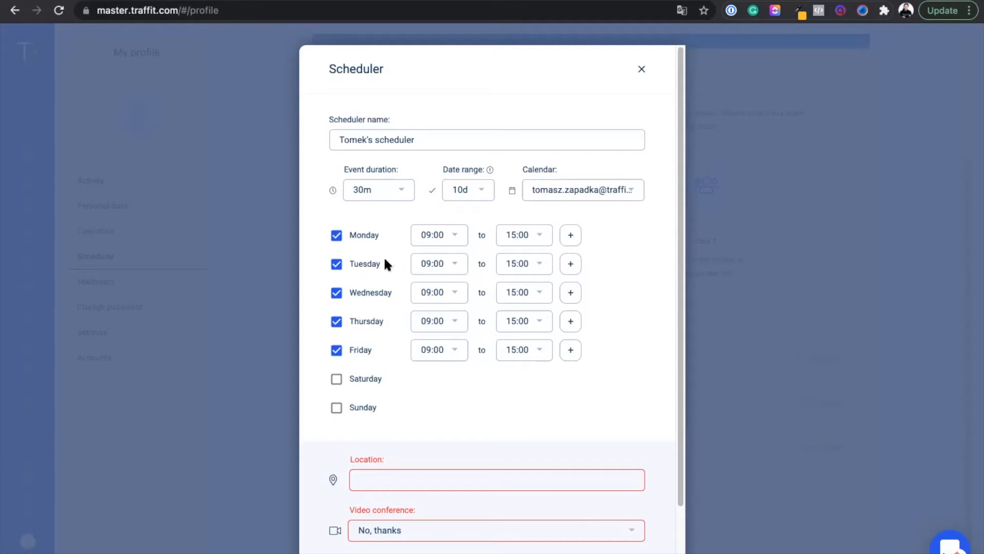
Exclude Tuesday from the available days and set Thursday's end time to 11:00
{"action": "left_click", "coordinate": [337, 264]}
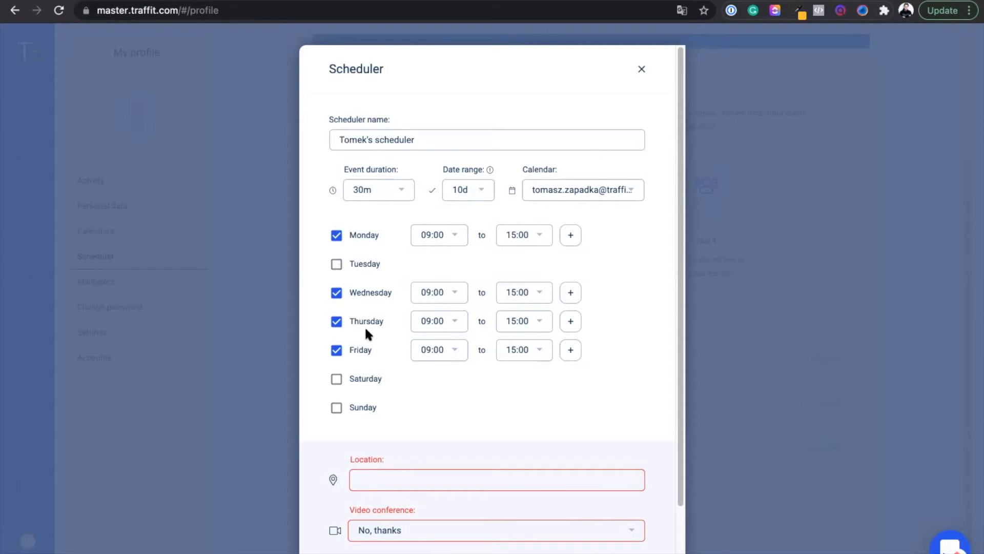
{"action": "left_click", "coordinate": [545, 328]}
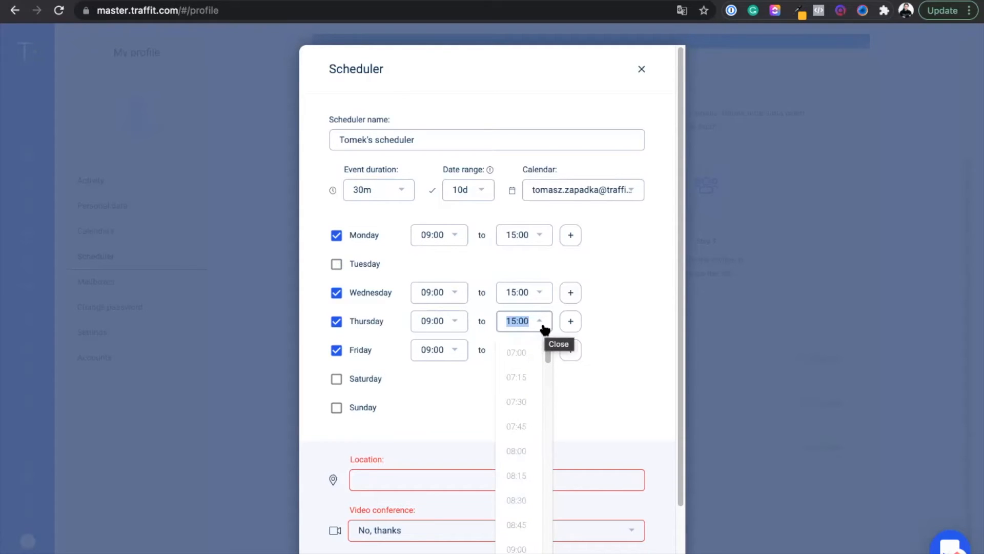
{"action": "scroll", "coordinate": [530, 383], "scroll_direction": "down", "scroll_amount": 5}
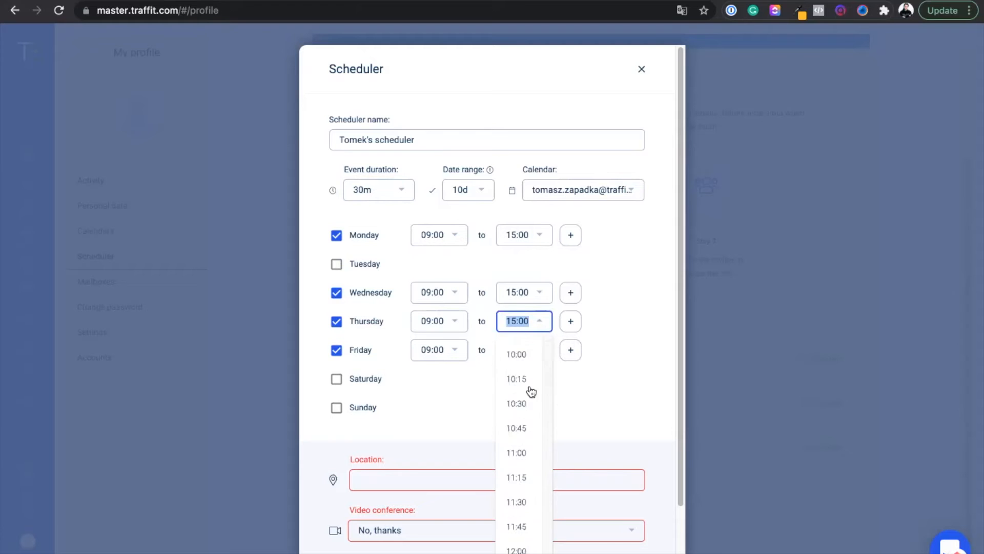
{"action": "left_click", "coordinate": [515, 390]}
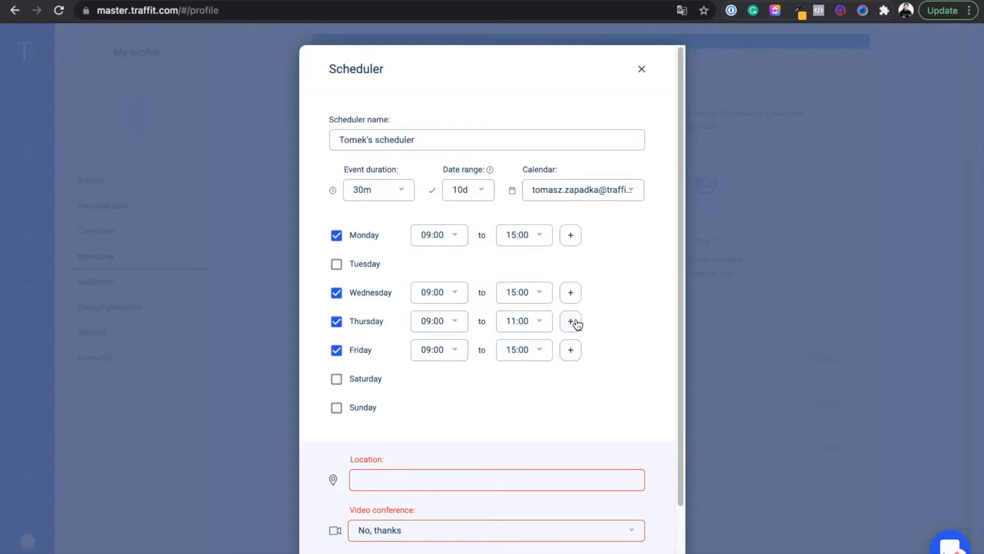
Add a second Thursday time slot from 15:00 to 16:00 and include Saturday in the available days
{"action": "left_click", "coordinate": [574, 323]}
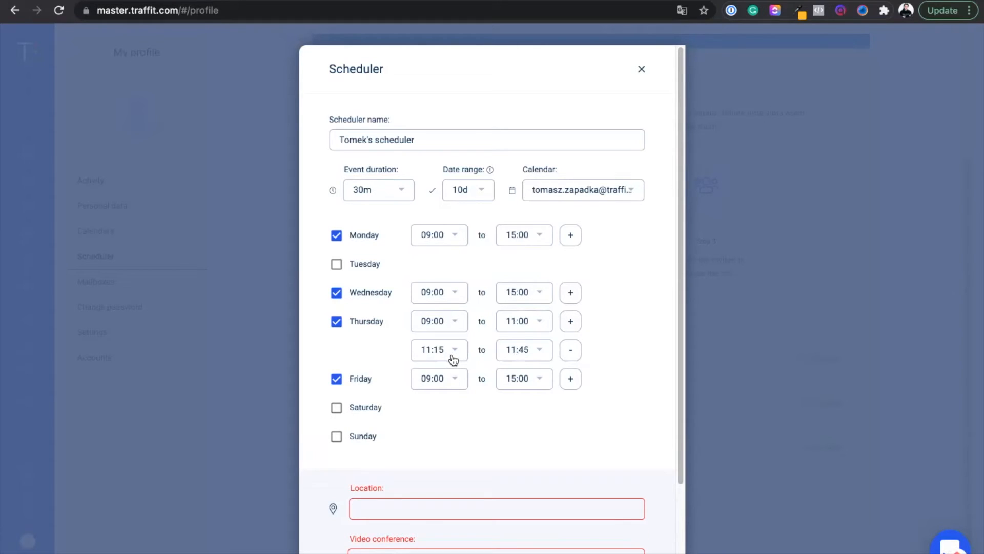
{"action": "left_click", "coordinate": [514, 349]}
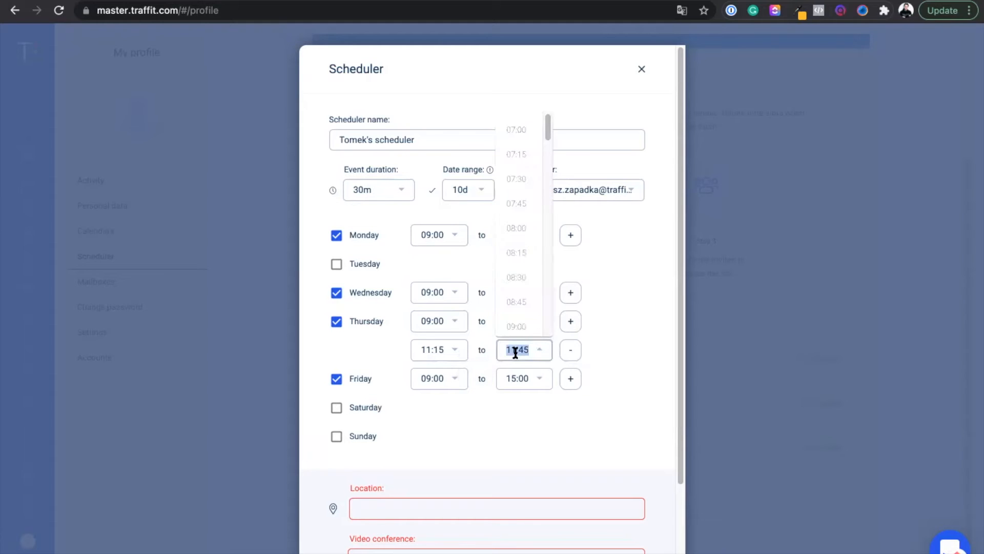
{"action": "scroll", "coordinate": [528, 297], "scroll_direction": "down", "scroll_amount": 10}
{"action": "scroll", "coordinate": [527, 295], "scroll_direction": "up", "scroll_amount": 3}
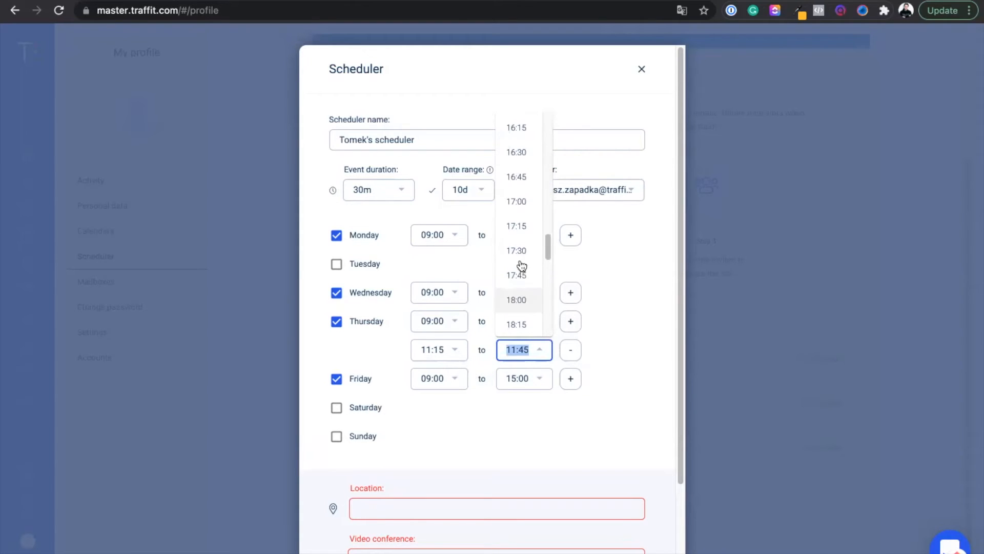
{"action": "scroll", "coordinate": [517, 136], "scroll_direction": "up", "scroll_amount": 1}
{"action": "left_click", "coordinate": [516, 121]}
{"action": "left_click", "coordinate": [433, 354]}
{"action": "scroll", "coordinate": [433, 259], "scroll_direction": "down", "scroll_amount": 10}
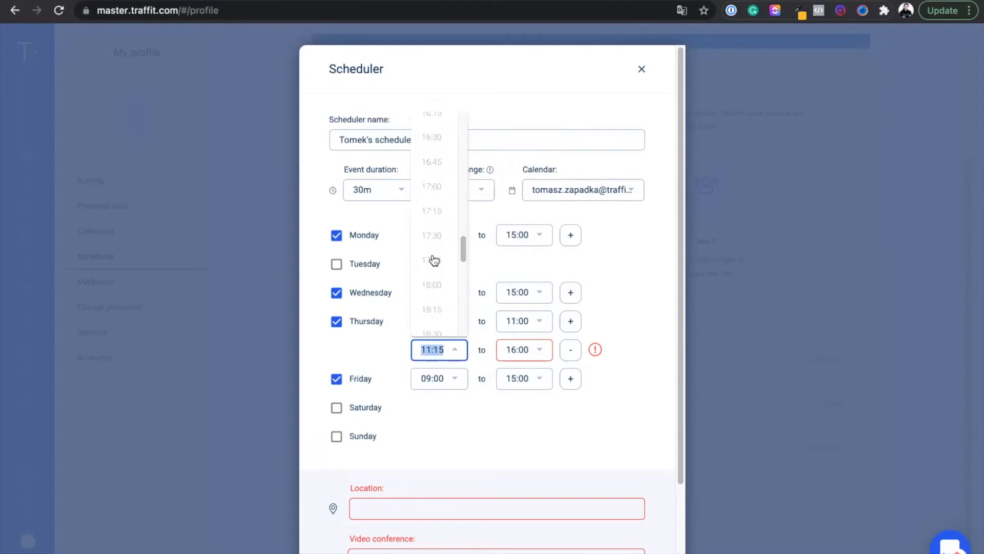
{"action": "scroll", "coordinate": [431, 257], "scroll_direction": "up", "scroll_amount": 5}
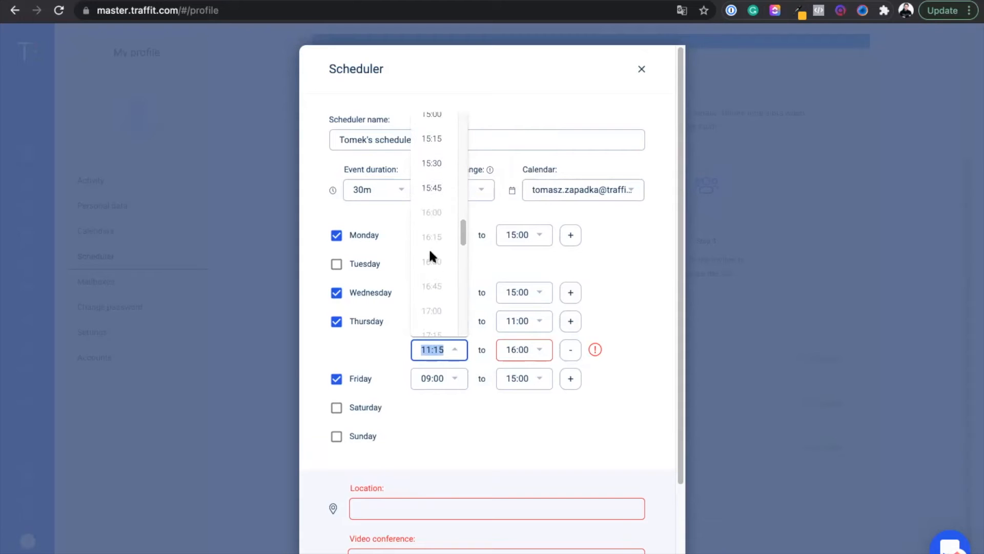
{"action": "left_click", "coordinate": [426, 121]}
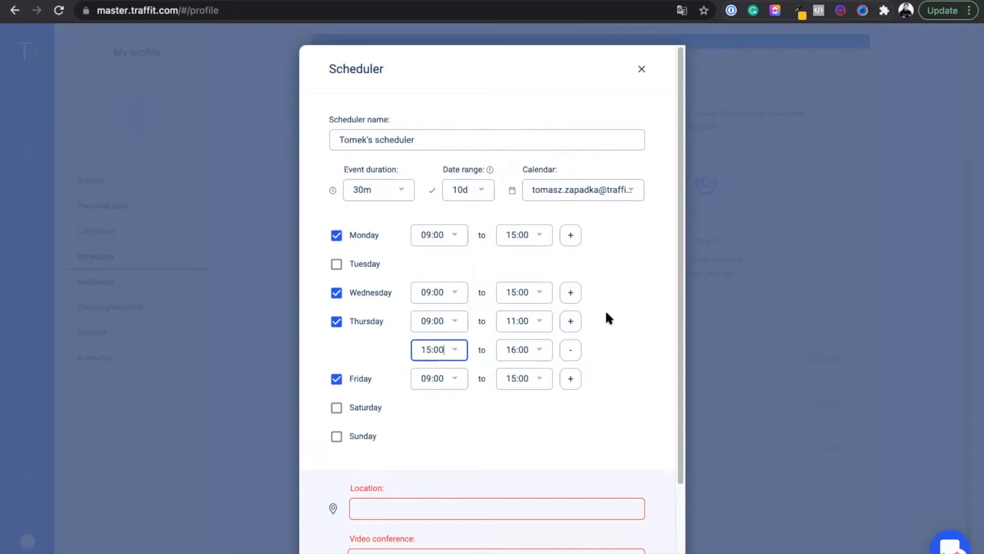
{"action": "left_click", "coordinate": [336, 409]}
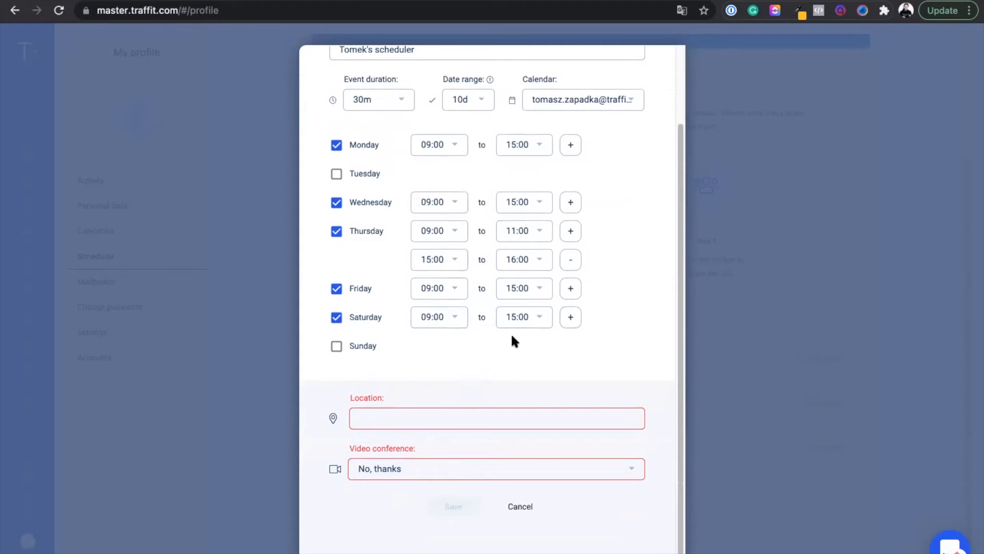
Set the meeting location to "Online", save the scheduler and dismiss the confirmation
{"action": "left_click", "coordinate": [384, 417]}
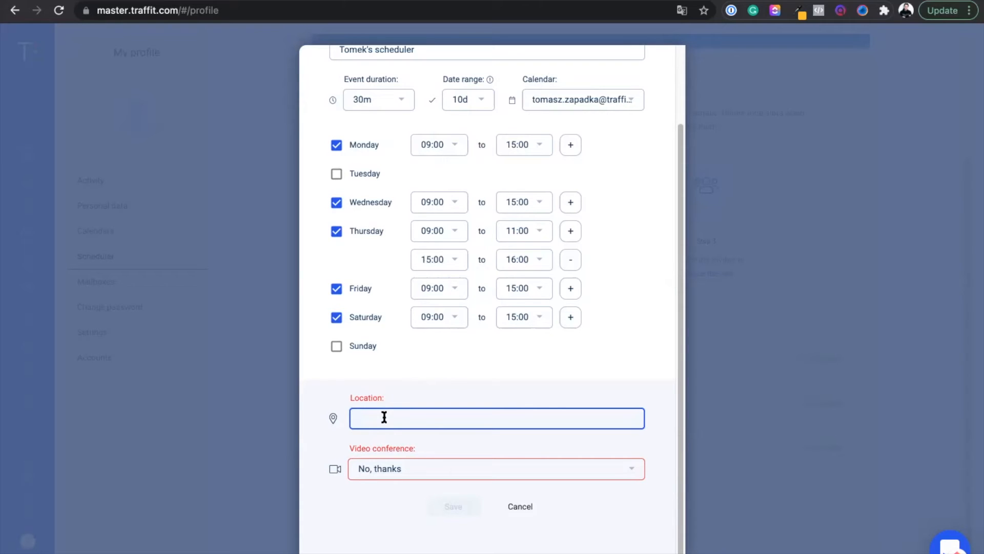
{"action": "type", "text": "Online"}
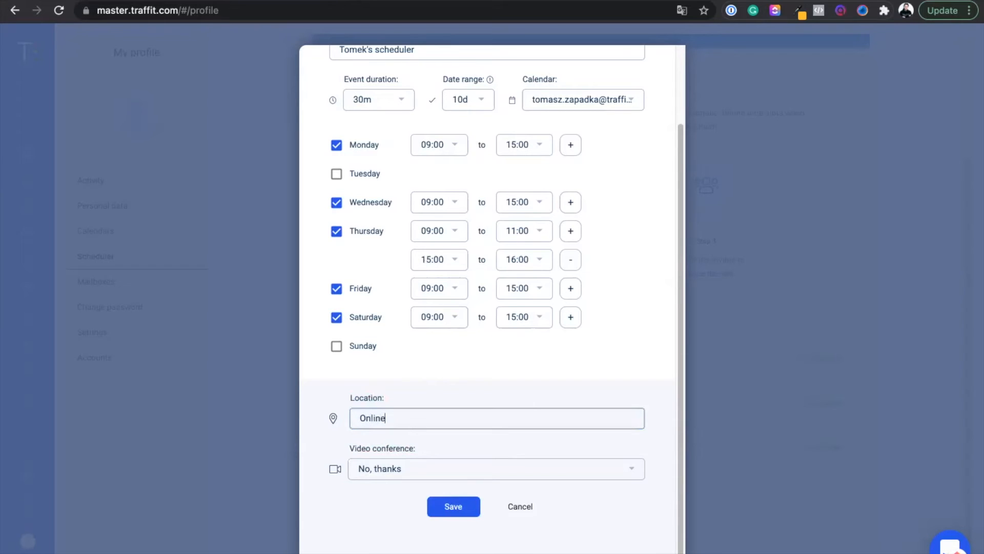
{"action": "left_click", "coordinate": [445, 436]}
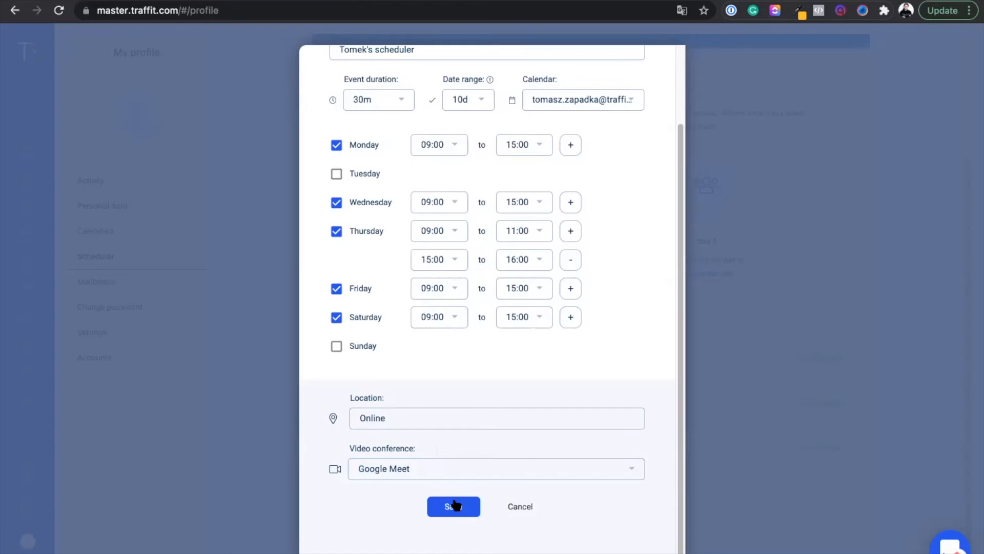
{"action": "left_click", "coordinate": [454, 506]}
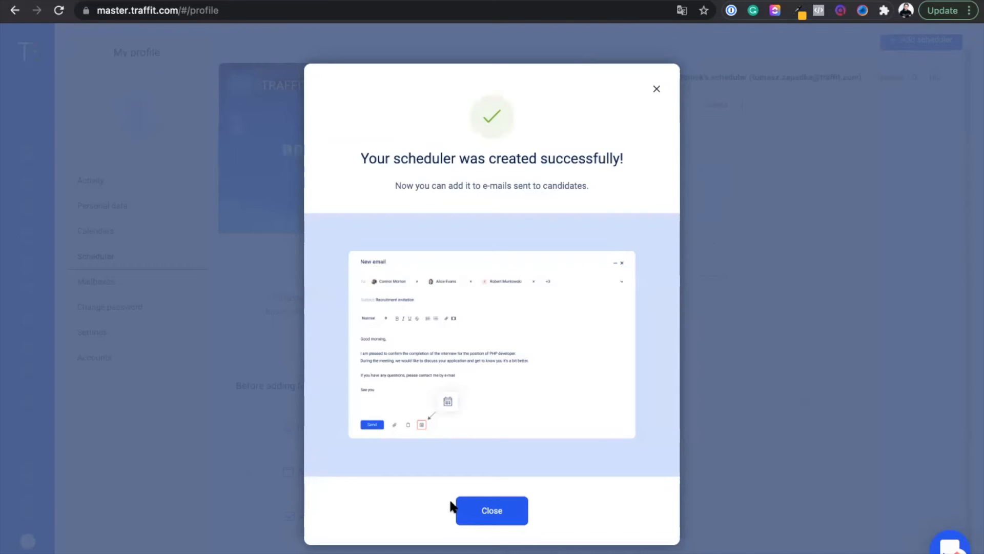
{"action": "left_click", "coordinate": [483, 510]}
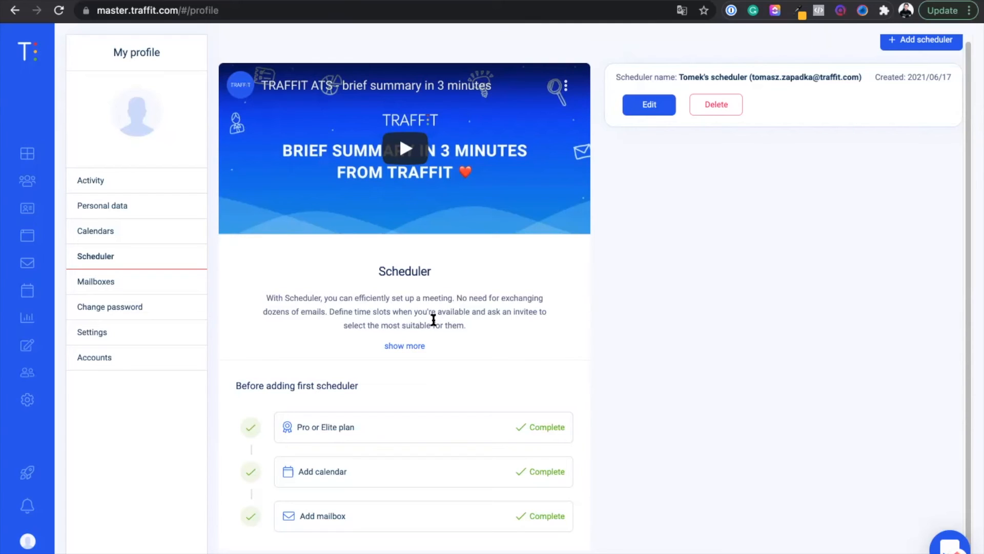
Open the profile of the first candidate in the Candidates list and start a new email to their address
{"action": "left_click", "coordinate": [22, 185]}
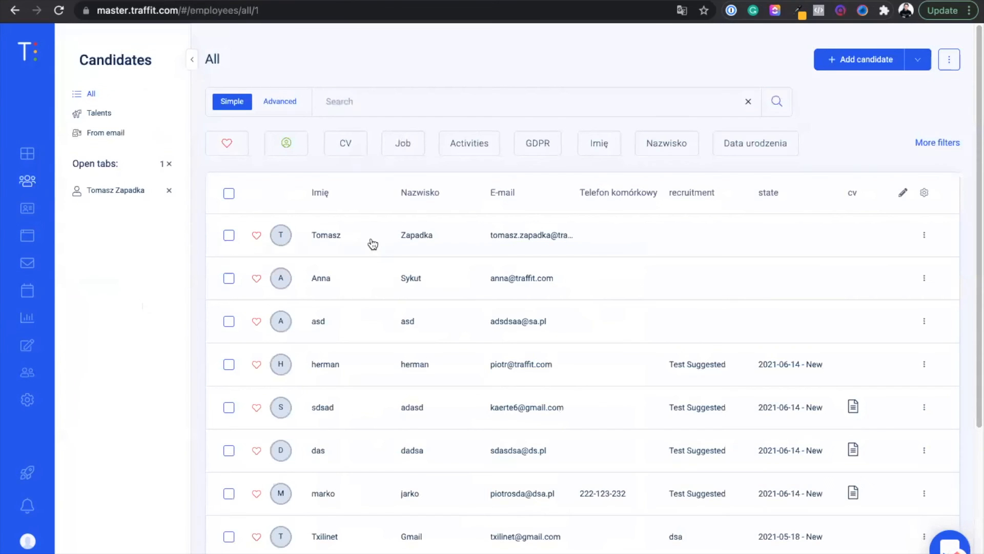
{"action": "left_click", "coordinate": [411, 236]}
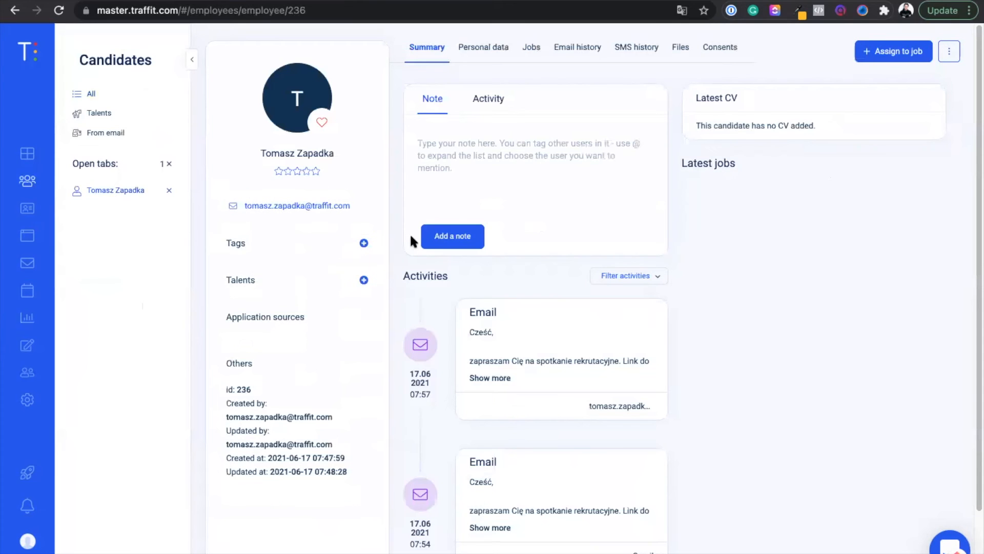
{"action": "left_click", "coordinate": [301, 205]}
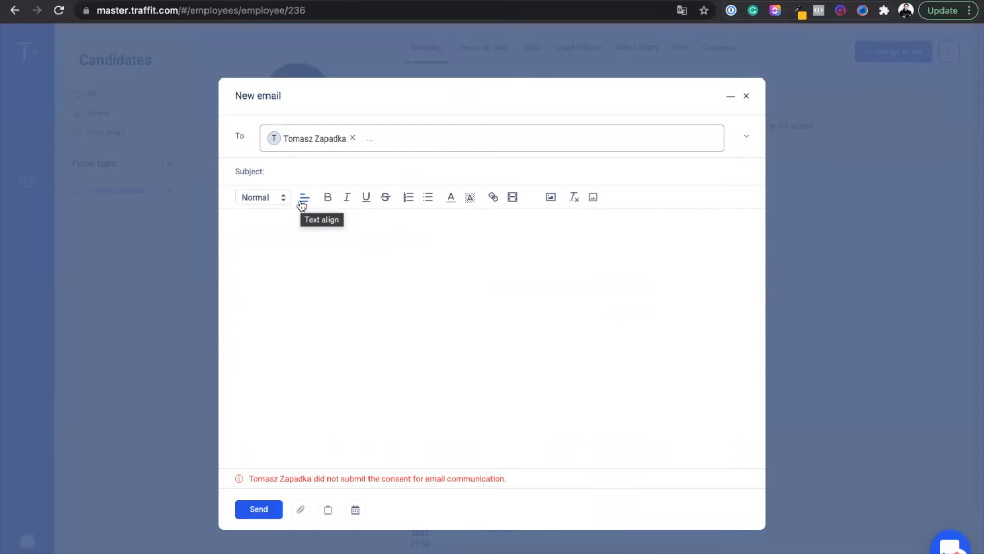
Set the email subject to "Recruitment meeting" and write "Hello! I'd like to invite you to a recruitment meeting. Please, book your slot here:" as the message
{"action": "left_click", "coordinate": [296, 169]}
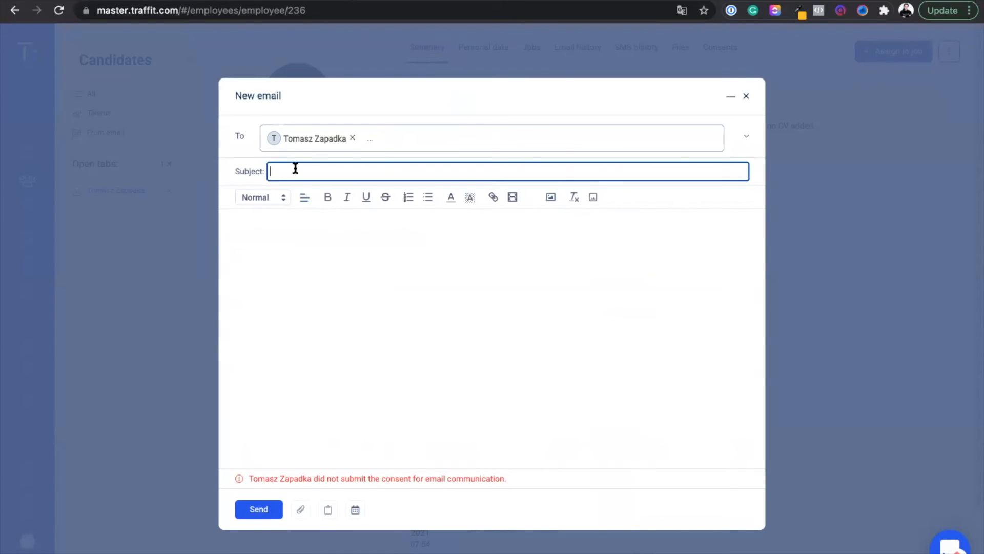
{"action": "type", "text": "Recruitment meeting"}
{"action": "key", "text": "Tab"}
{"action": "type", "text": "Hello!"}
{"action": "key", "text": "Return"}
{"action": "key", "text": "Return"}
{"action": "type", "text": "I'd like to invite you to a recruitment meeting. Please, book your slot here:"}
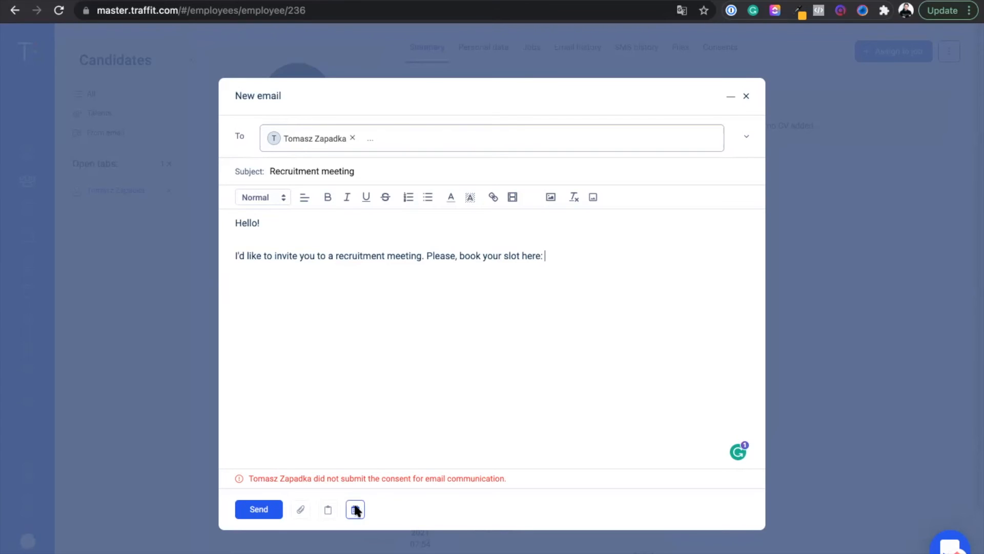
Insert the existing scheduler's booking link at the end of the message and send the email
{"action": "left_click", "coordinate": [355, 507]}
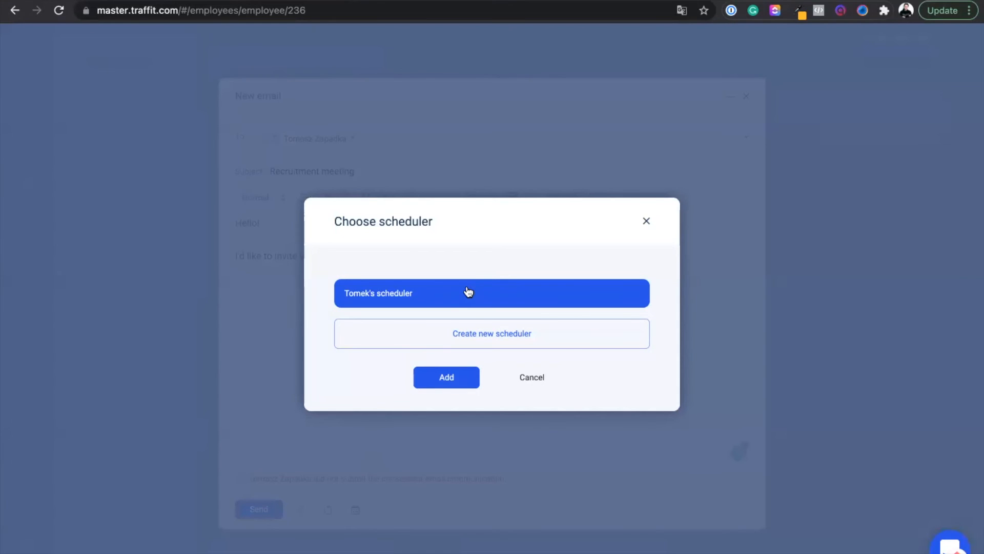
{"action": "left_click", "coordinate": [445, 384]}
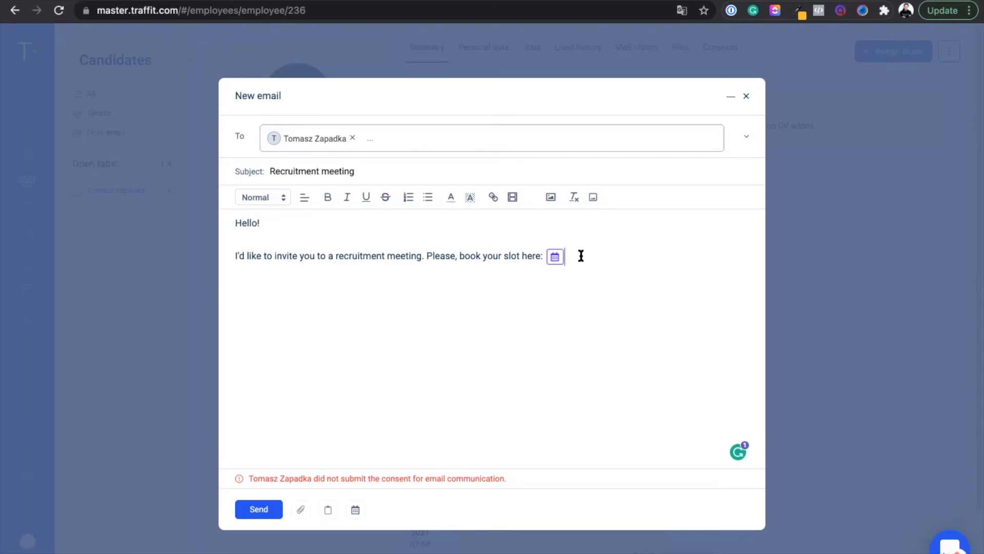
{"action": "left_click", "coordinate": [259, 510]}
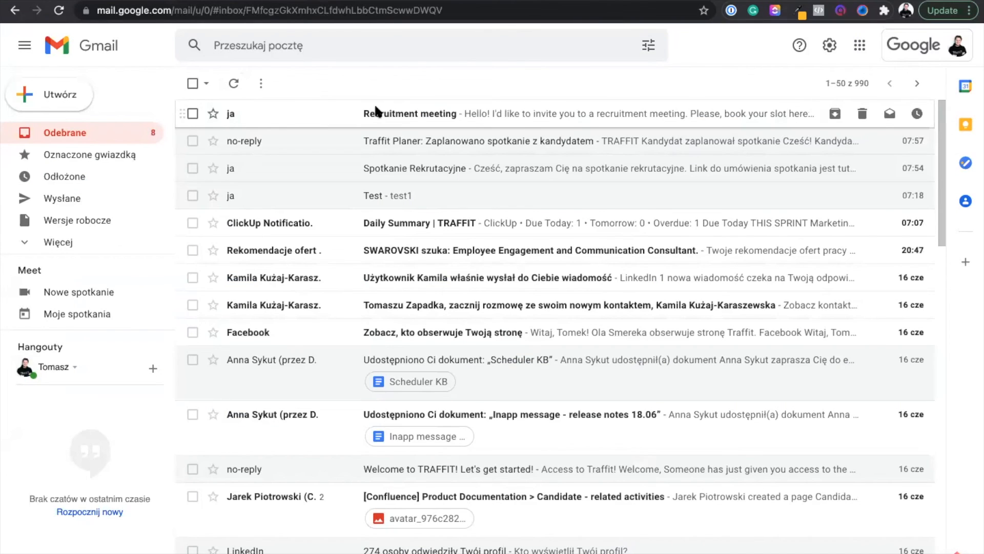
Switch to the Gmail inbox, open the "Recruitment meeting" email and follow its booking link
{"action": "left_click", "coordinate": [376, 112]}
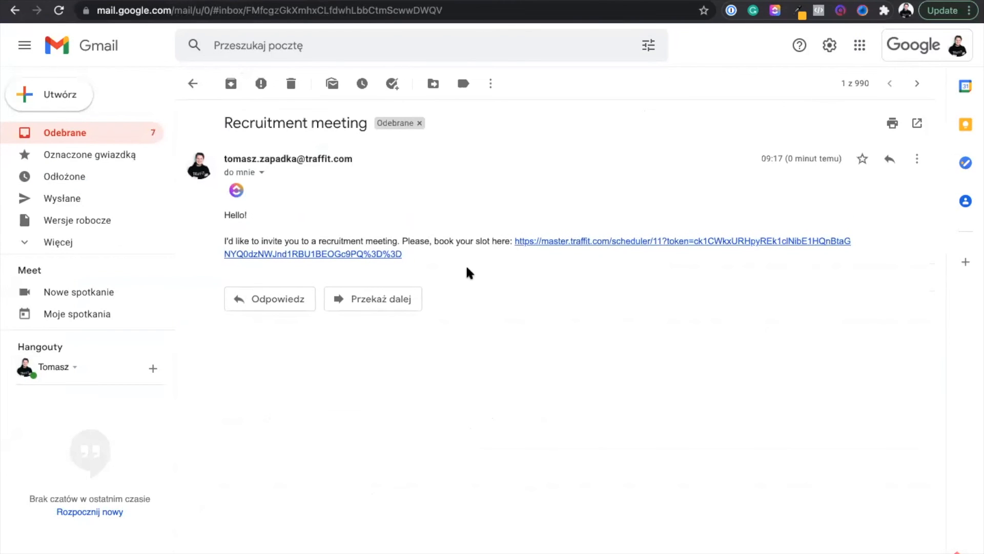
{"action": "left_click", "coordinate": [568, 242]}
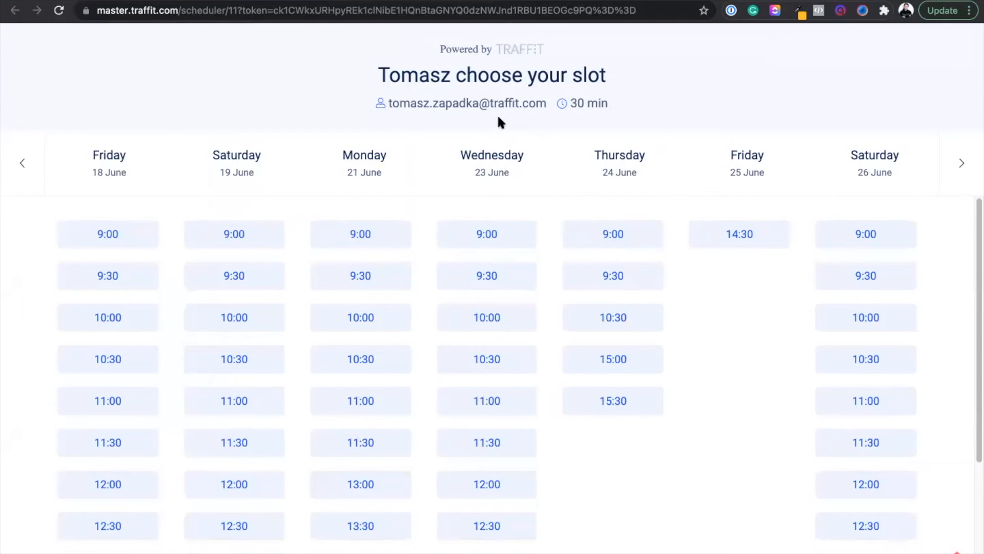
Look through the available slots, then book and confirm the 14:30 slot on Friday 25 June
{"action": "scroll", "coordinate": [545, 479], "scroll_direction": "down", "scroll_amount": 3}
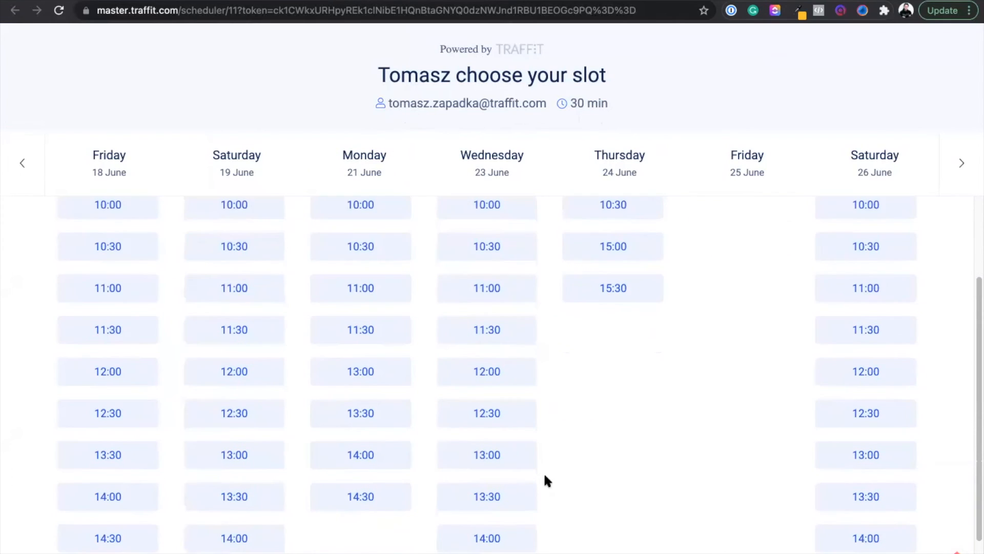
{"action": "scroll", "coordinate": [545, 479], "scroll_direction": "up", "scroll_amount": 3}
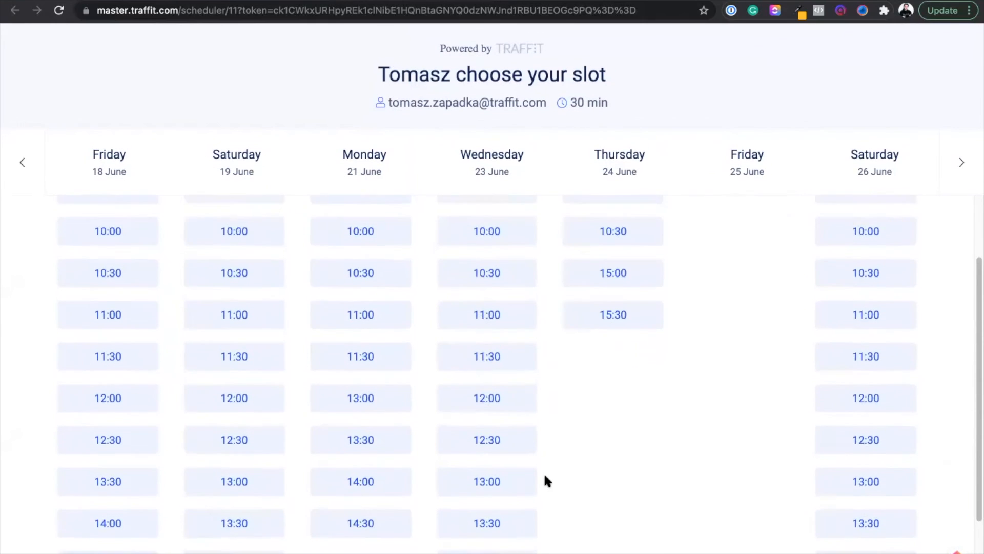
{"action": "scroll", "coordinate": [545, 479], "scroll_direction": "down", "scroll_amount": 3}
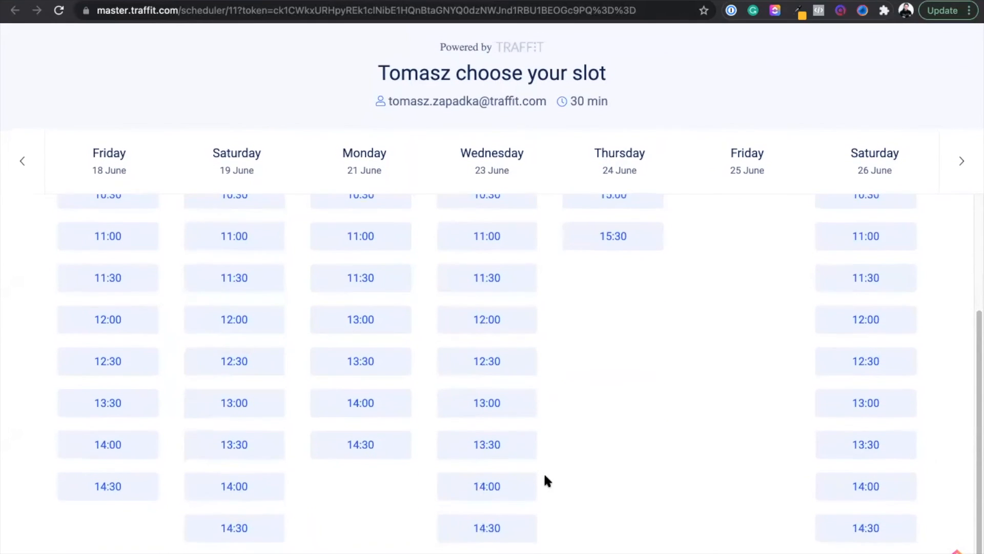
{"action": "scroll", "coordinate": [545, 479], "scroll_direction": "up", "scroll_amount": 3}
{"action": "left_click", "coordinate": [741, 236]}
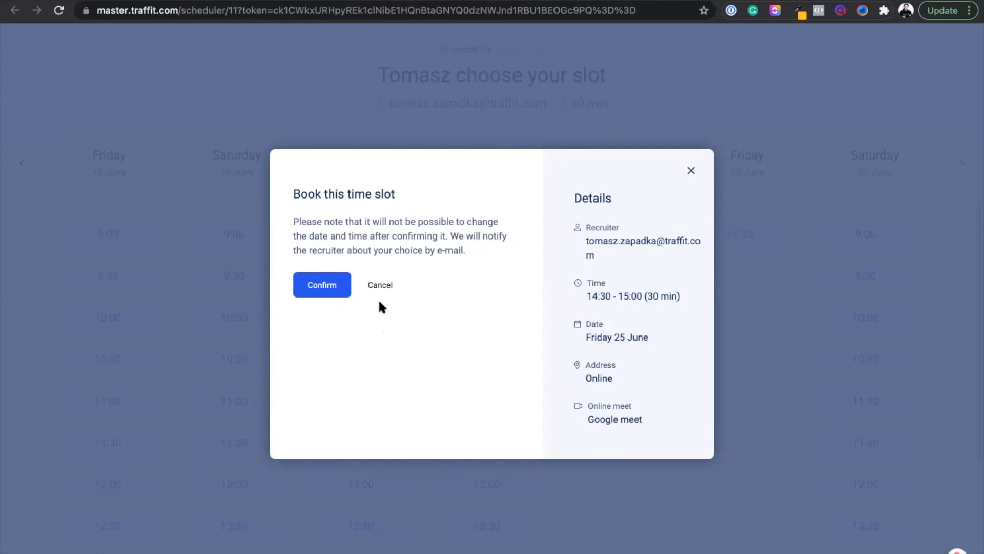
{"action": "left_click", "coordinate": [310, 286]}
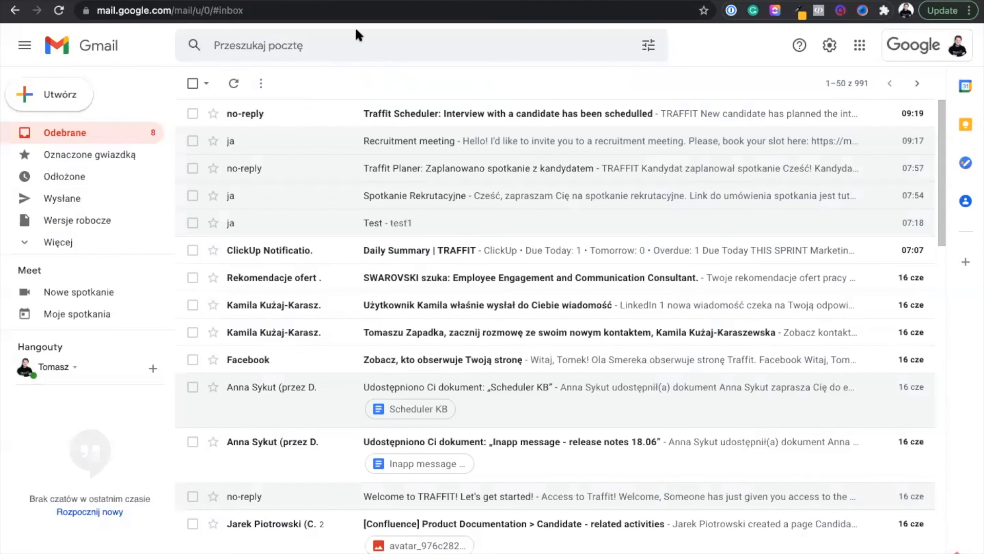
Open the newest Traffit Scheduler notification in the Gmail inbox and read the planned interview's details
{"action": "left_click", "coordinate": [398, 114]}
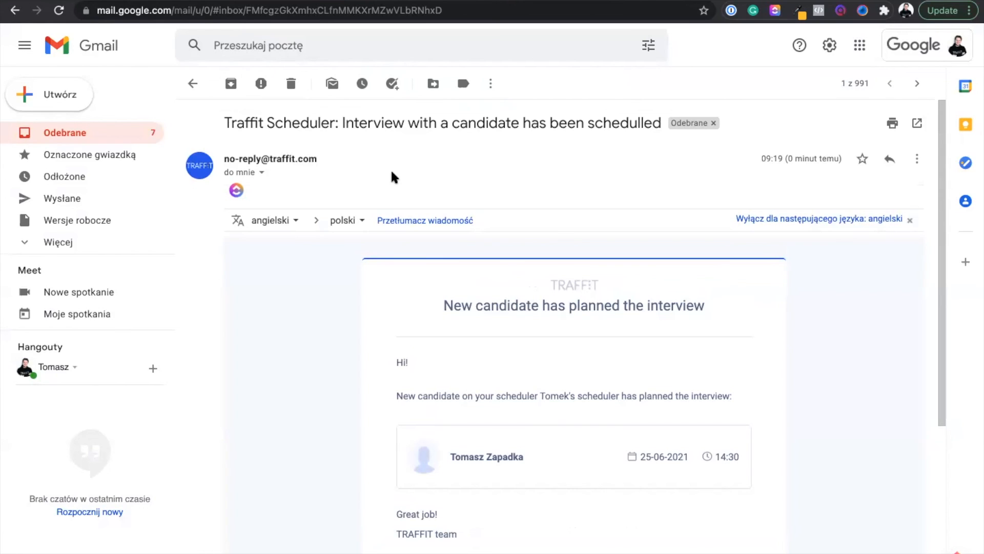
{"action": "scroll", "coordinate": [405, 455], "scroll_direction": "down", "scroll_amount": 3}
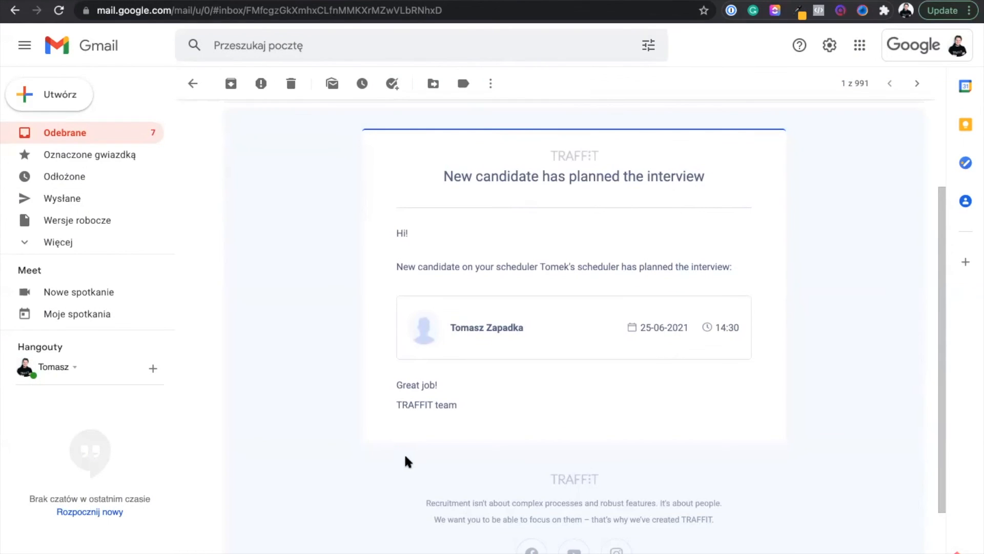